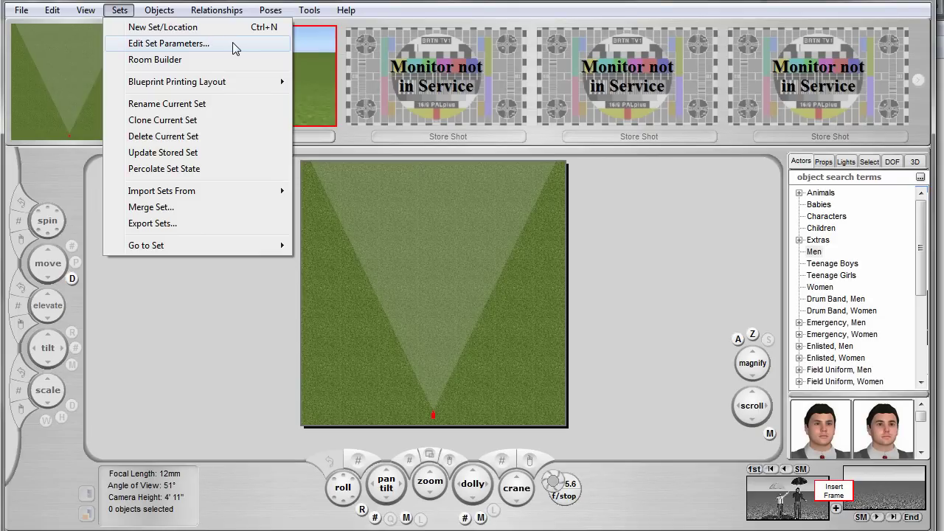
# Rename Unnamed Set 2 to 'Battlestar Trek Wars' and rotate the preview to inspect the sky dome.
pyautogui.click(232, 44)
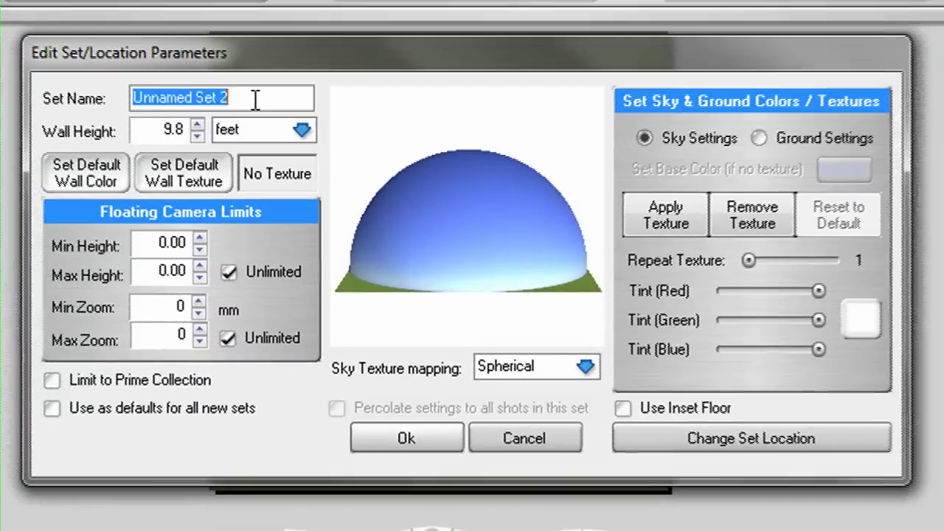
pyautogui.press('BackSpace')
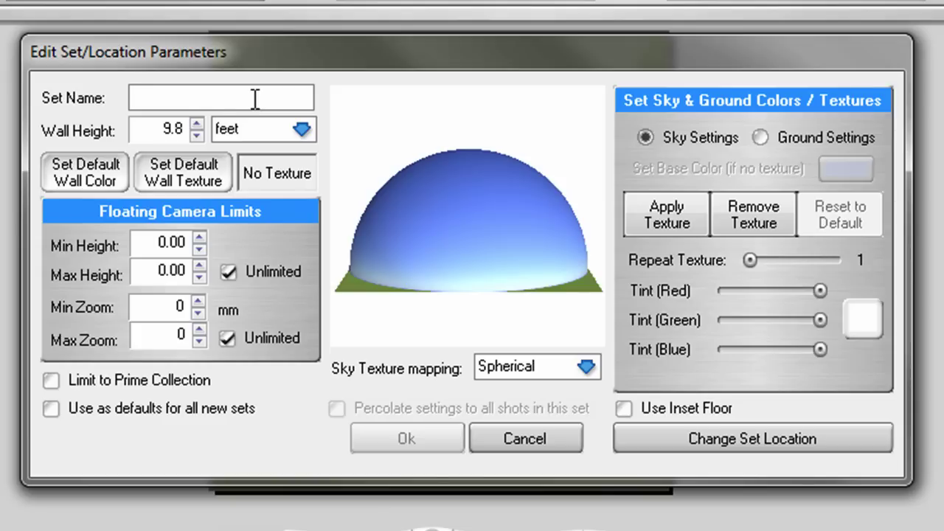
pyautogui.write('B')
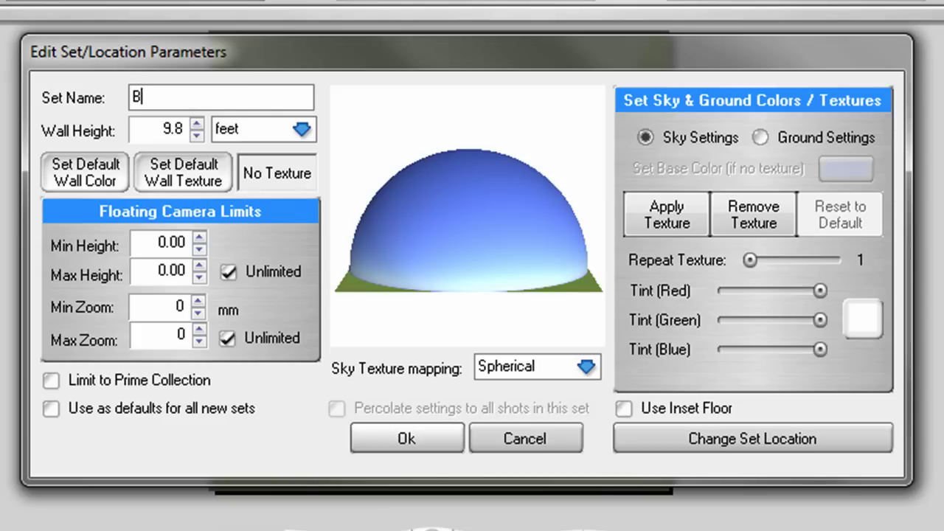
pyautogui.write('attlestar')
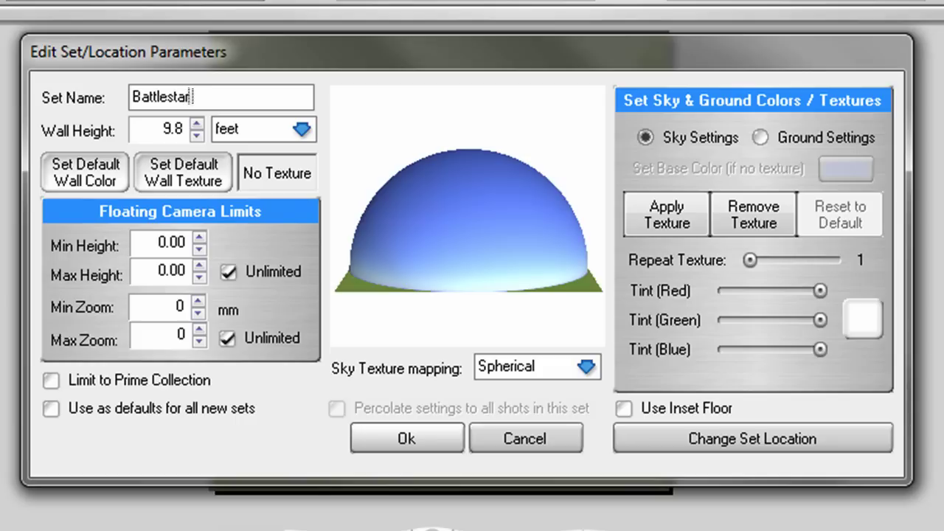
pyautogui.write(' Trek Wars')
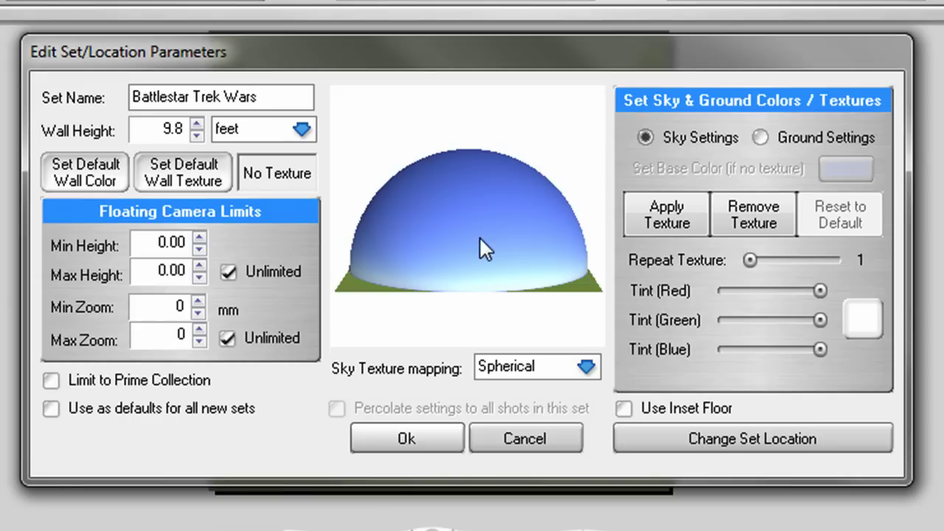
pyautogui.moveTo(483, 246); pyautogui.dragTo(530, 297)
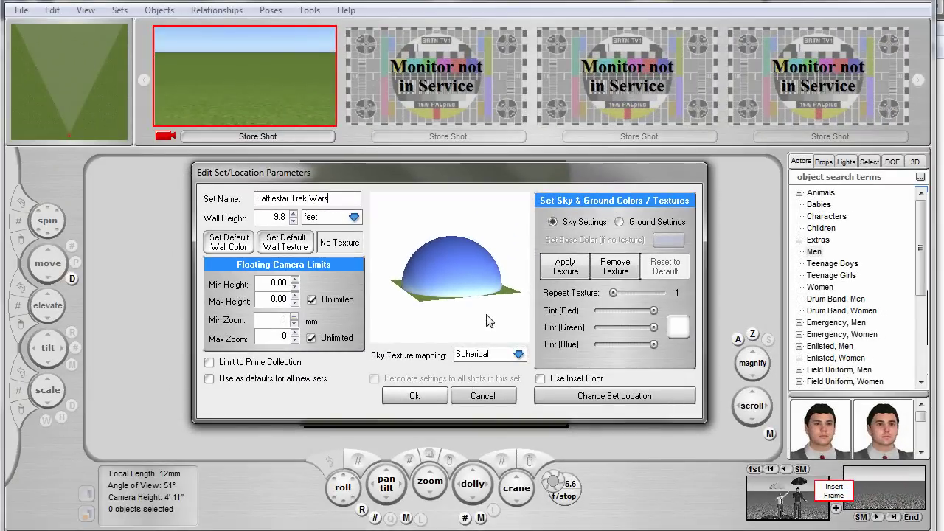
# Remove the sky texture and set the sky's base colour to red.
pyautogui.click(625, 272)
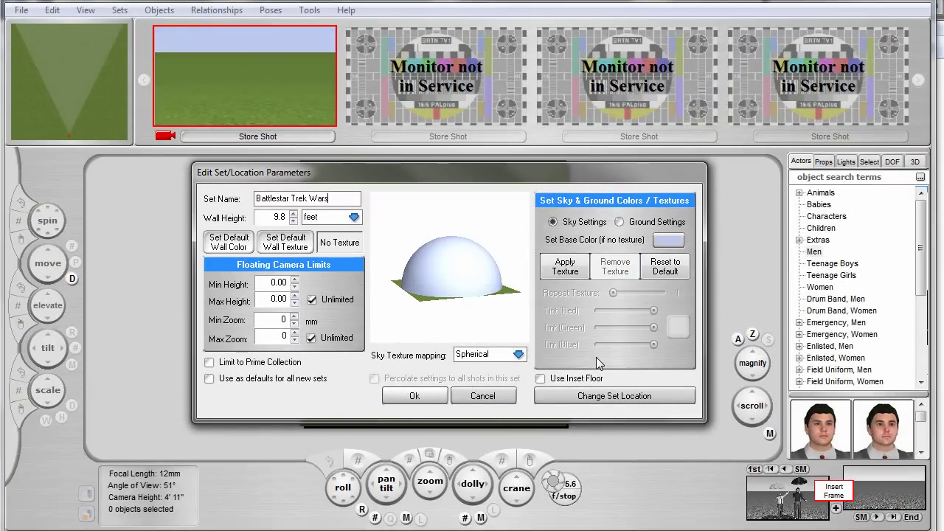
pyautogui.click(664, 246)
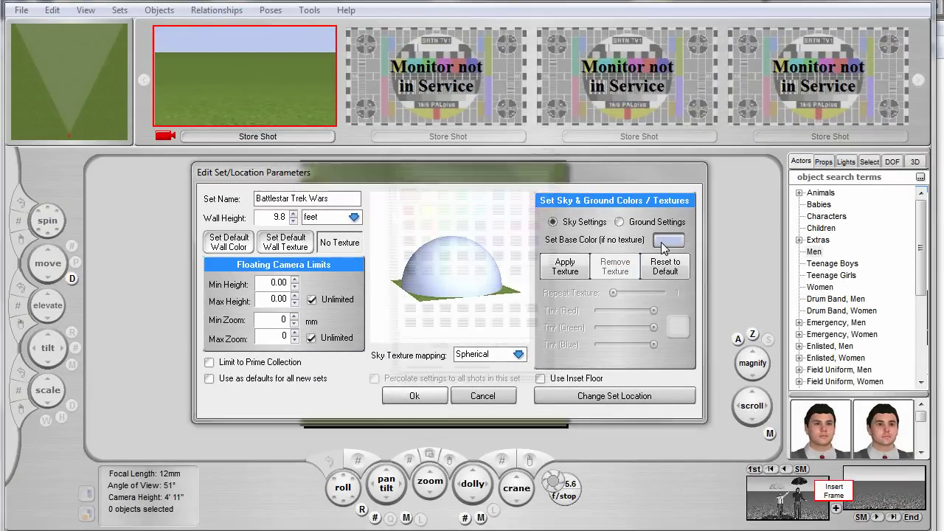
pyautogui.click(404, 209)
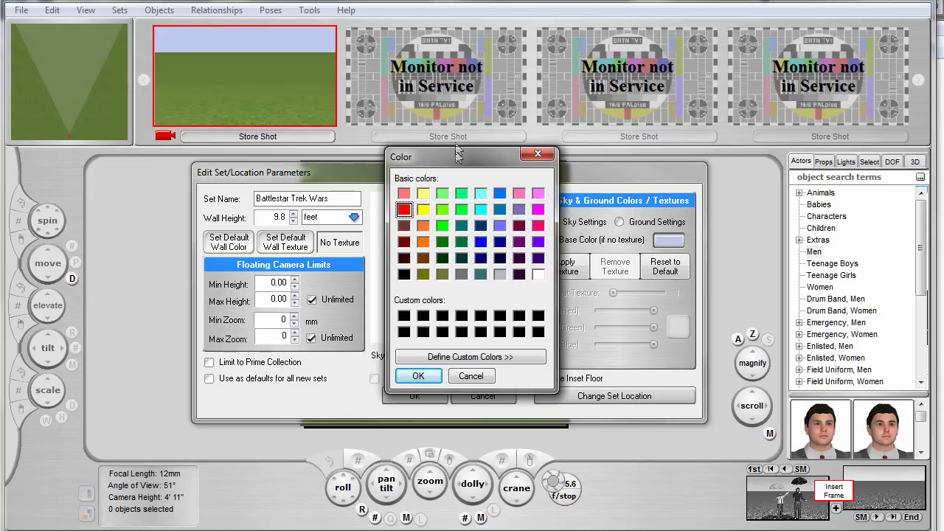
pyautogui.moveTo(458, 153); pyautogui.dragTo(705, 168)
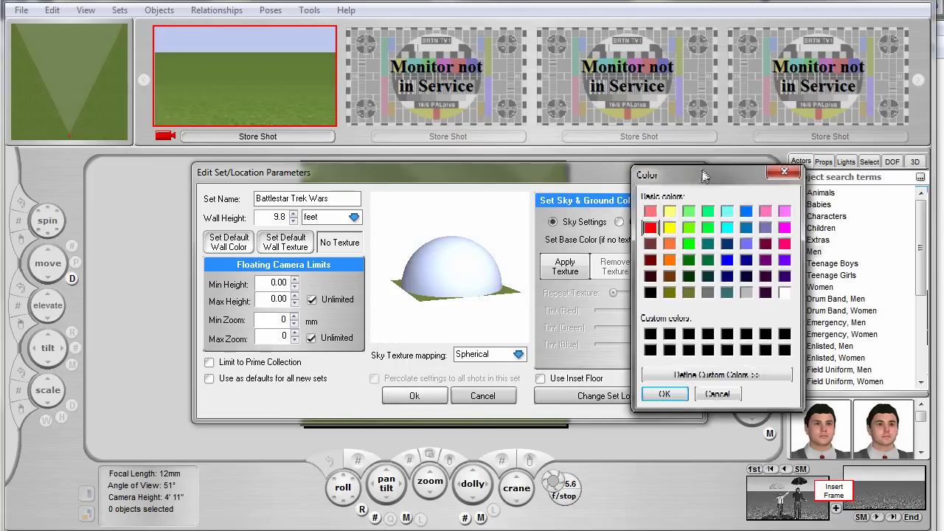
pyautogui.click(666, 392)
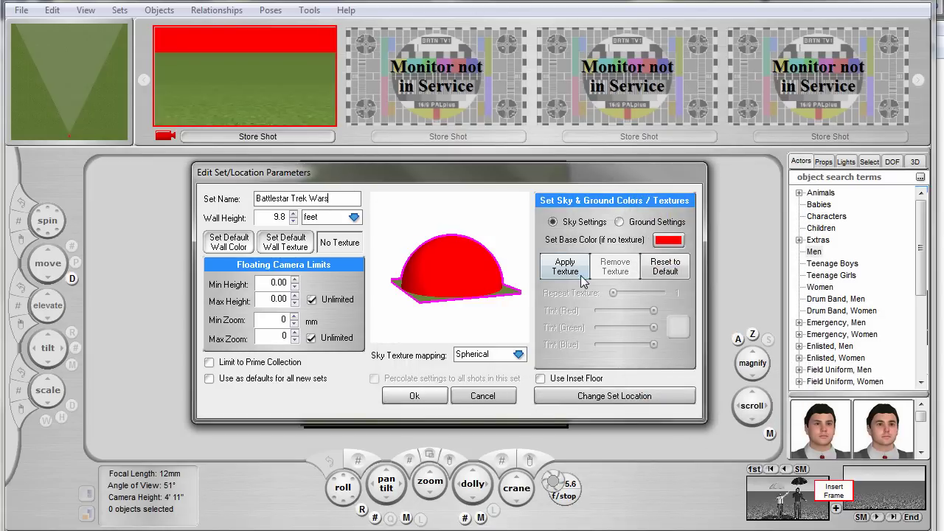
# Apply the Aqua with fluffy Clouds image as the sky texture.
pyautogui.click(565, 267)
pyautogui.click(319, 246)
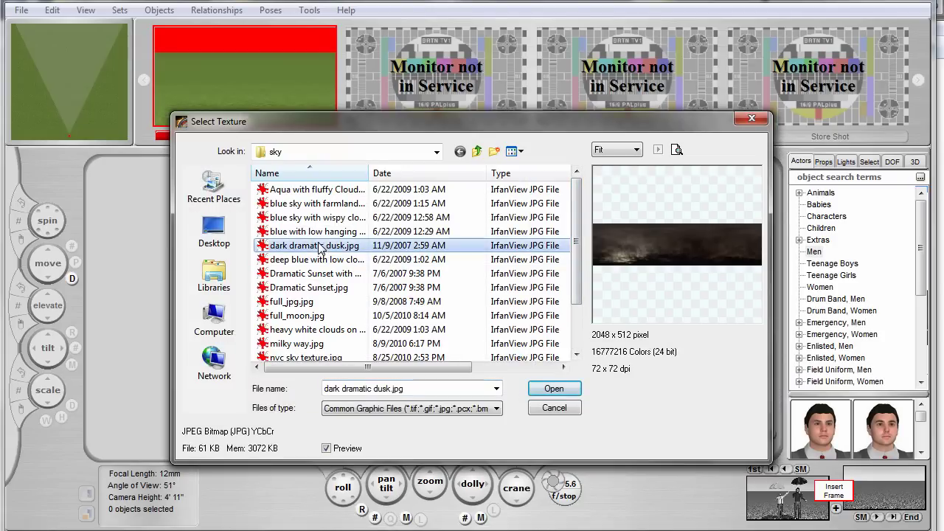
pyautogui.click(317, 233)
pyautogui.click(316, 219)
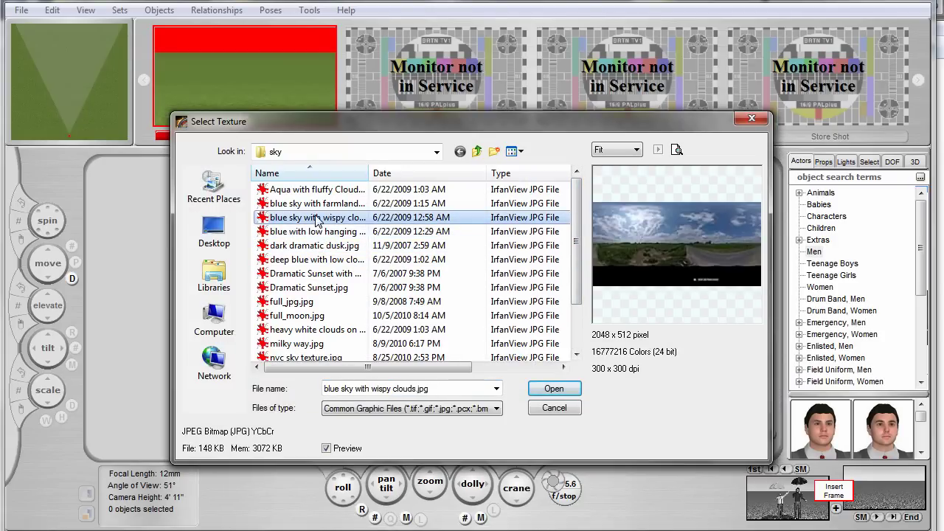
pyautogui.click(325, 190)
pyautogui.click(550, 387)
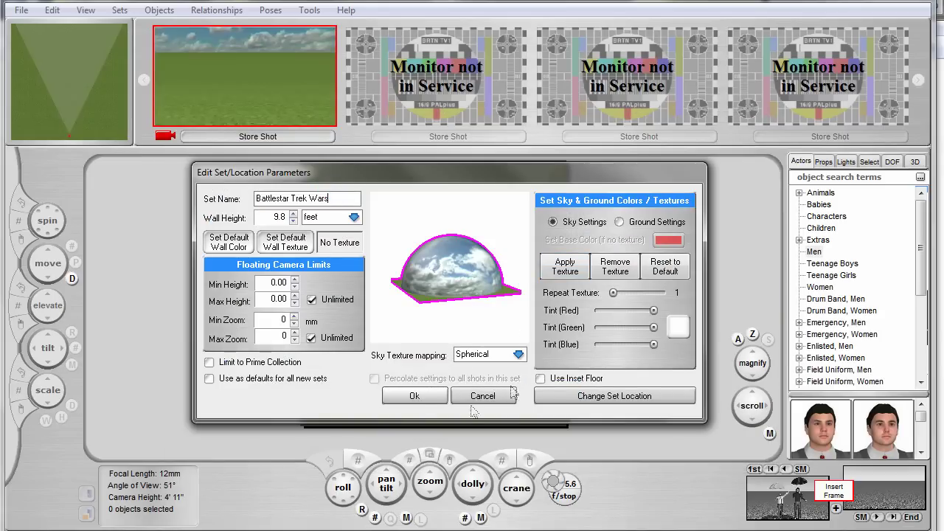
# Texture the ground with a beach & sand image repeated 14 times.
pyautogui.click(619, 222)
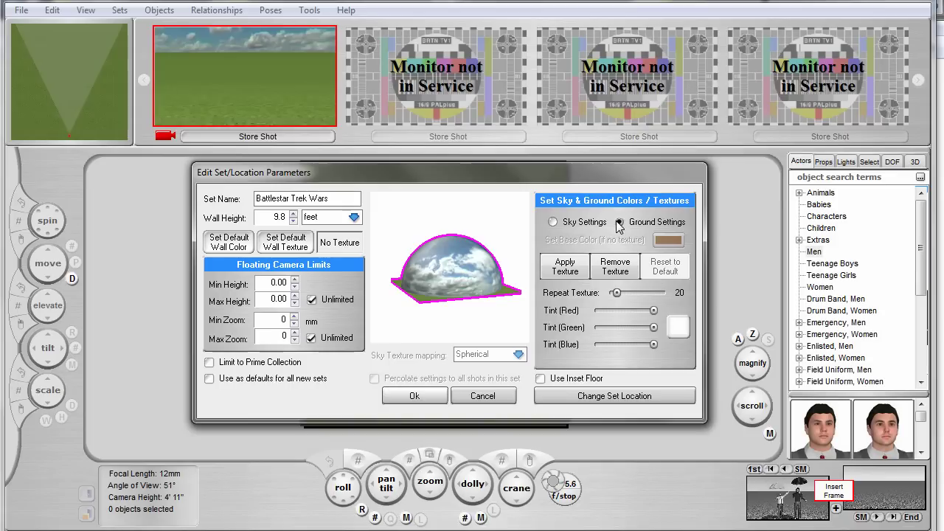
pyautogui.click(563, 270)
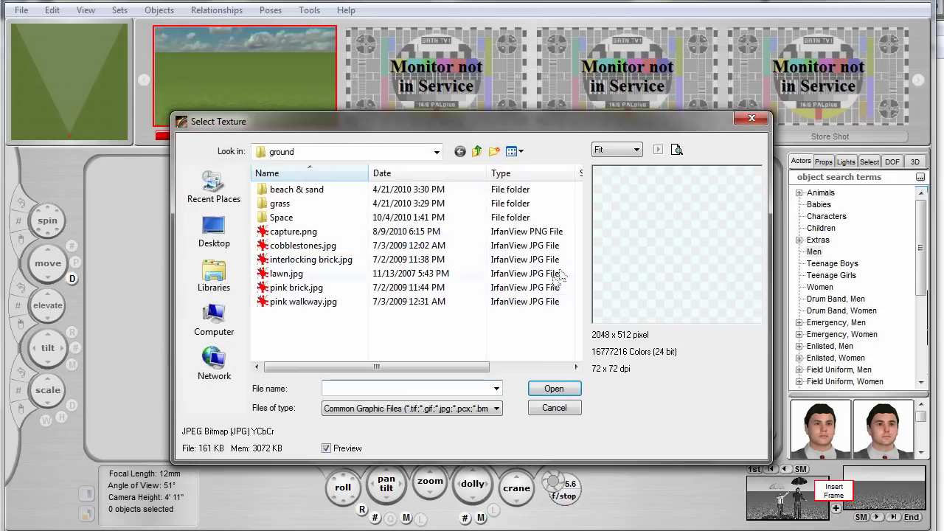
pyautogui.click(300, 190)
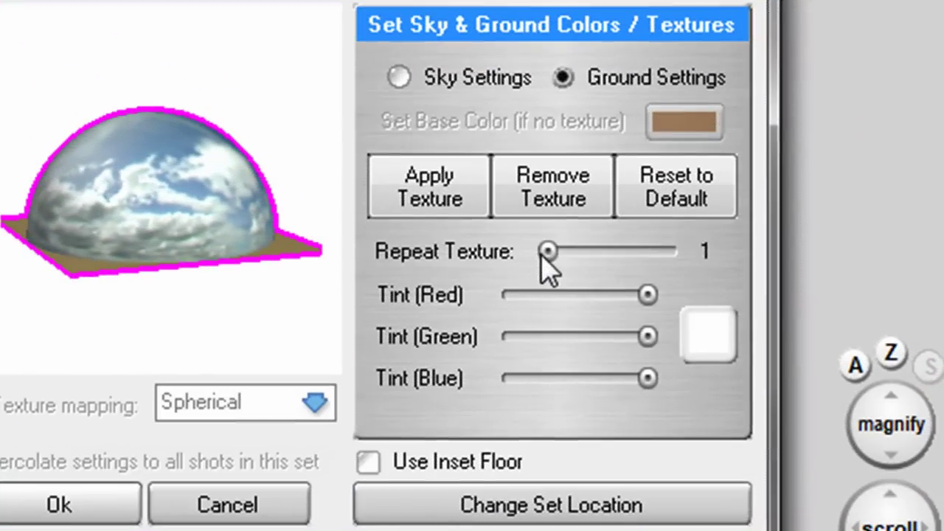
pyautogui.moveTo(542, 255); pyautogui.dragTo(556, 256)
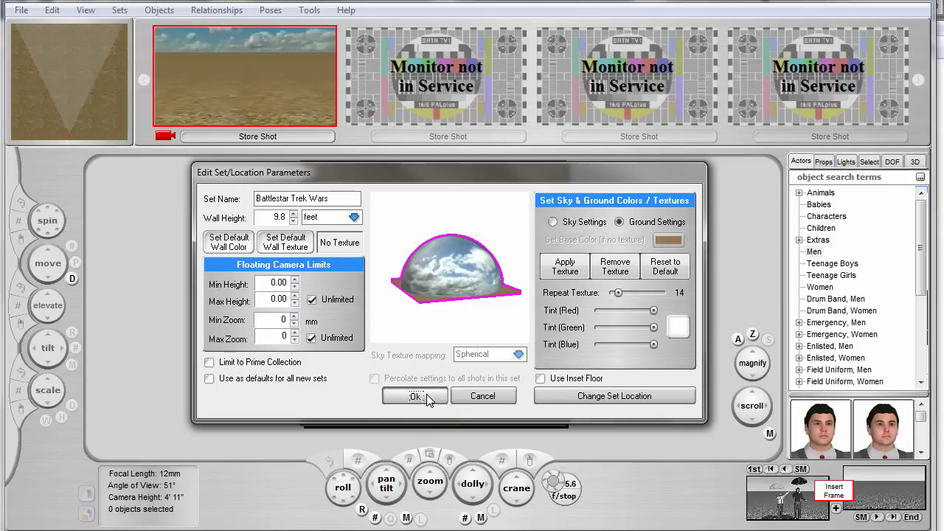
# Accept the sky and ground settings and view the desert through the camera, reframing slightly.
pyautogui.click(229, 452)
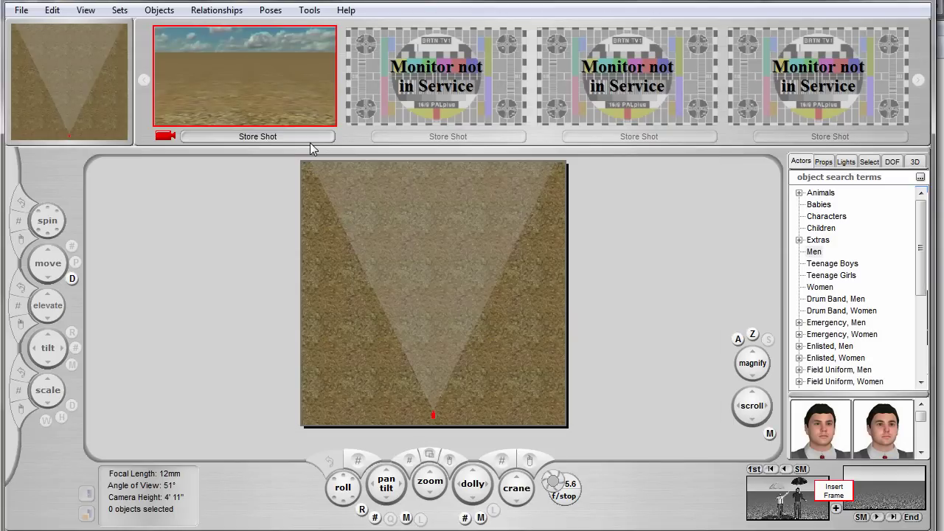
pyautogui.click(303, 118)
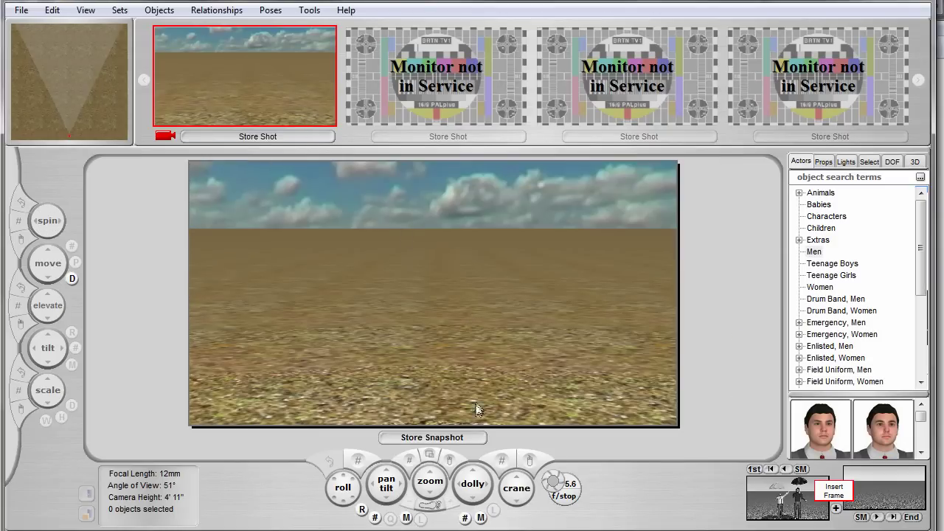
pyautogui.moveTo(517, 485); pyautogui.dragTo(516, 477)
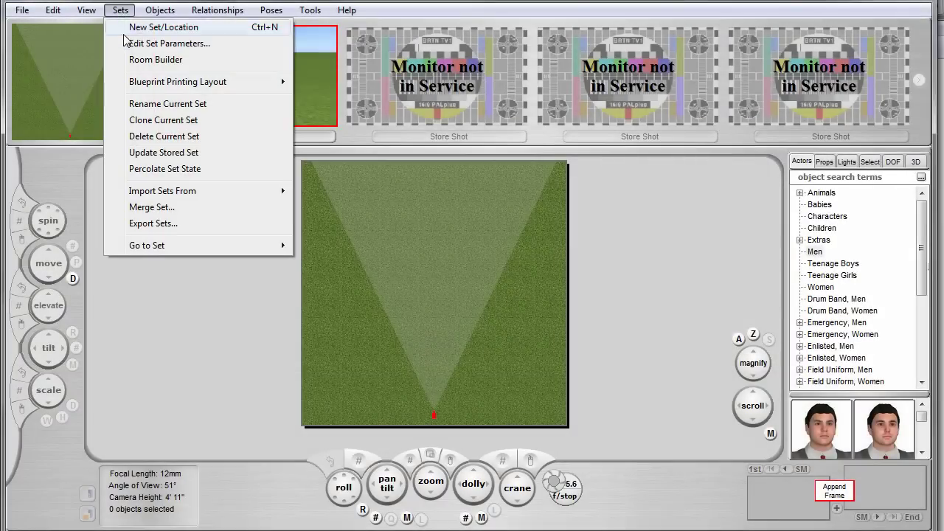
# Give the new set's sky the Aqua with fluffy Clouds image texture.
pyautogui.click(127, 41)
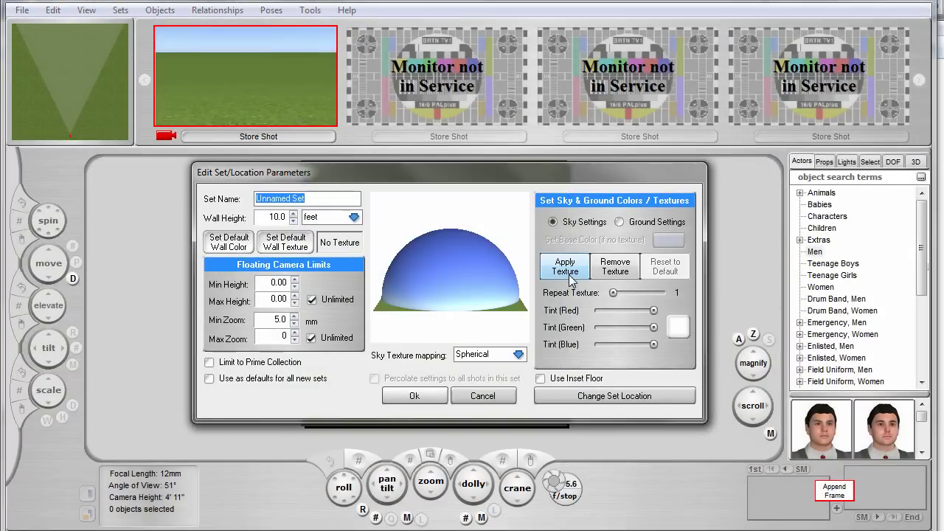
pyautogui.click(567, 270)
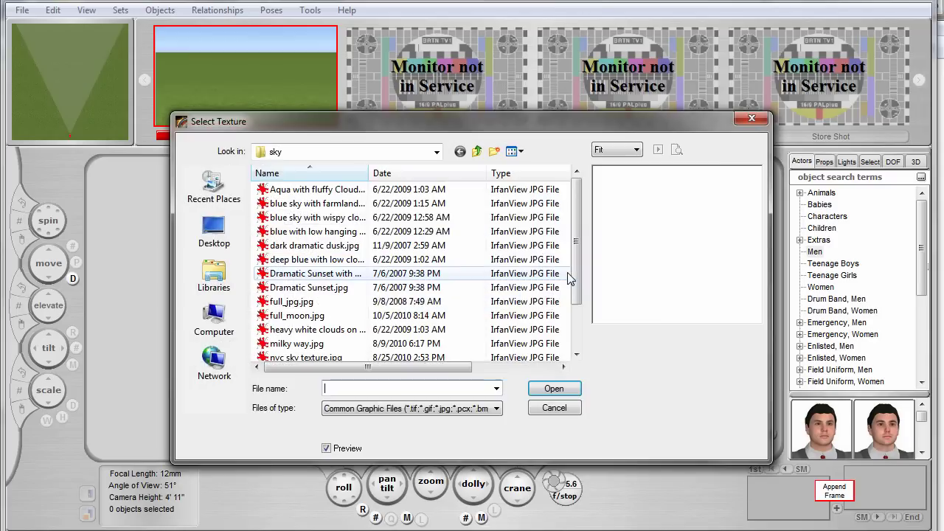
pyautogui.click(322, 191)
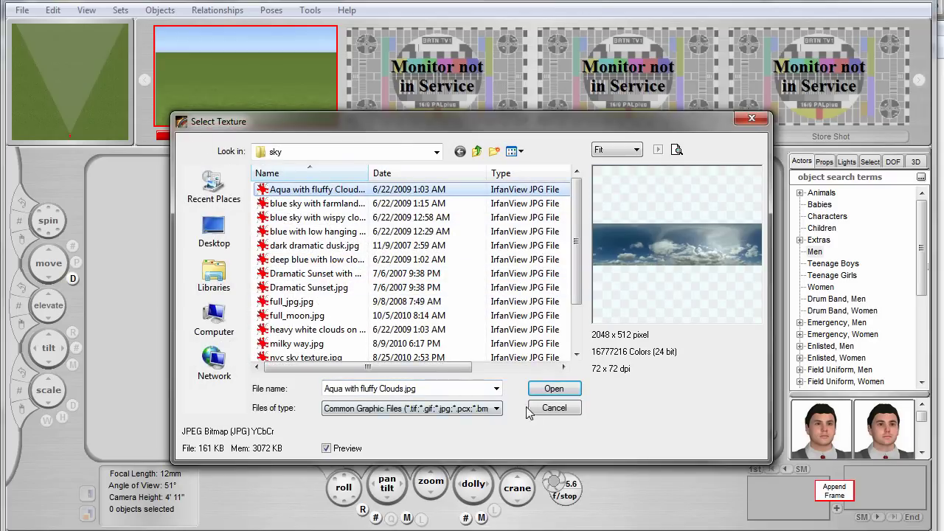
pyautogui.click(550, 388)
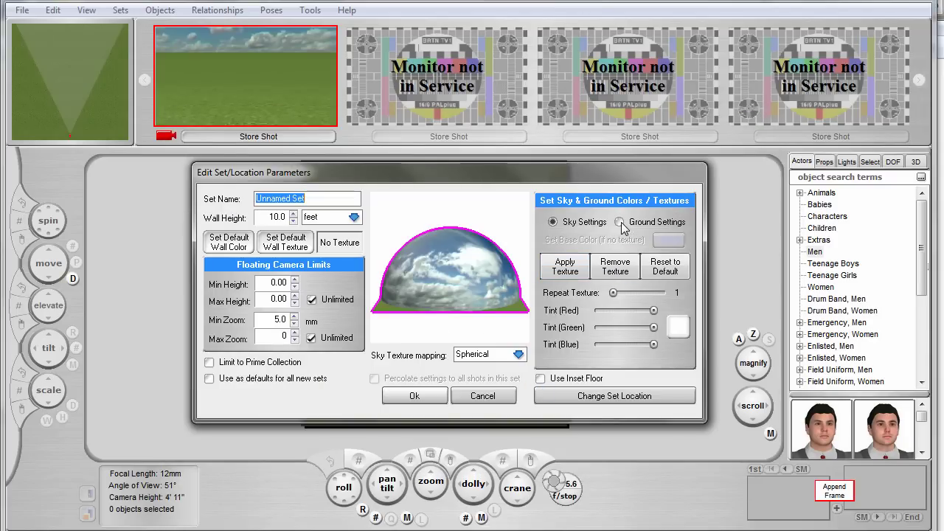
# Apply the Sand Shells texture from the beach & sand folder to the ground.
pyautogui.click(619, 222)
pyautogui.click(566, 267)
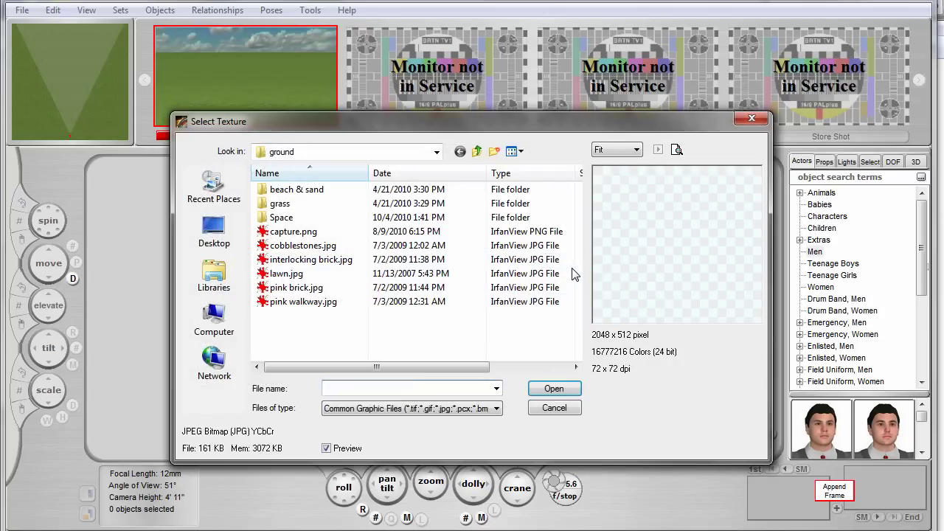
pyautogui.doubleClick(295, 190)
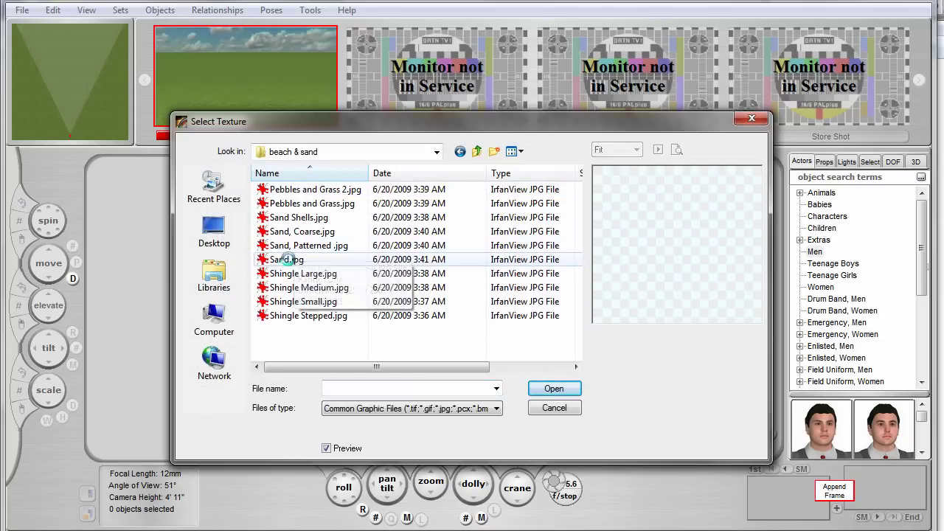
pyautogui.click(288, 260)
pyautogui.click(294, 246)
pyautogui.click(297, 232)
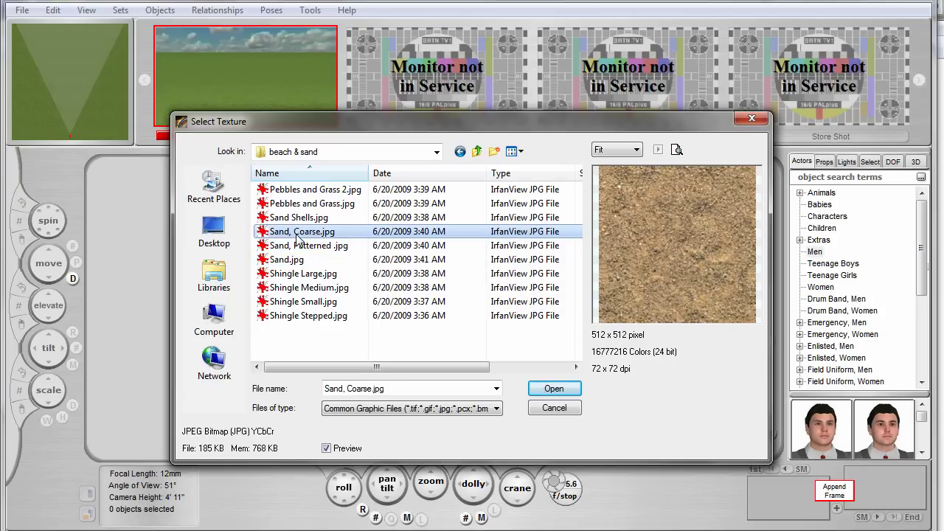
pyautogui.click(297, 218)
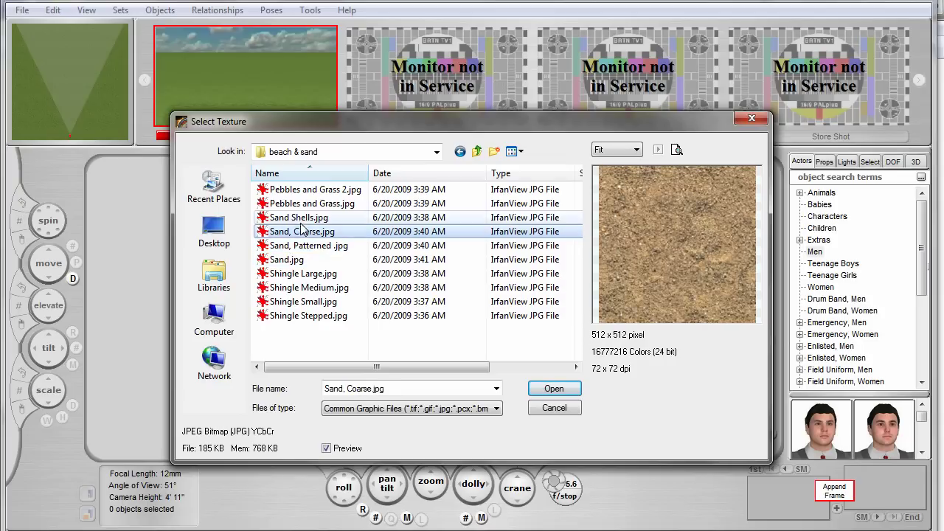
pyautogui.click(554, 388)
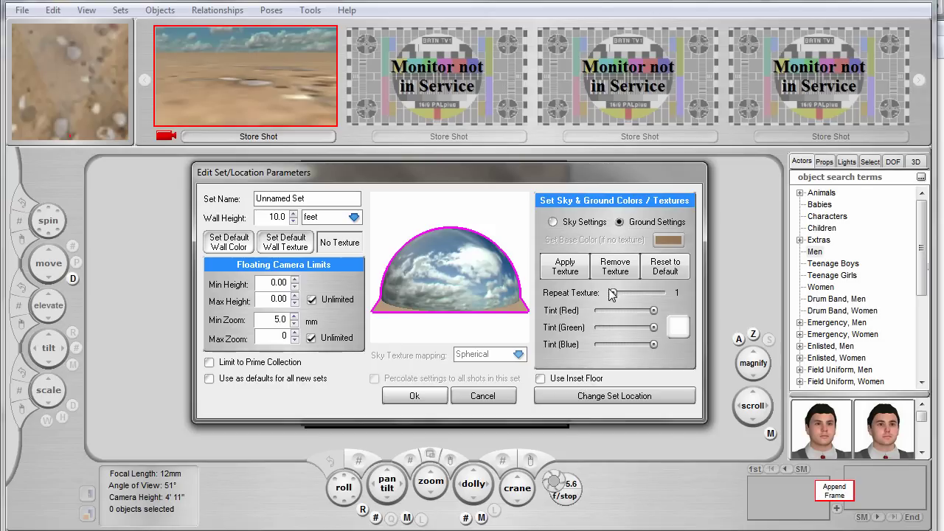
# Tile the ground texture 24 times and confirm the set settings.
pyautogui.click(628, 297)
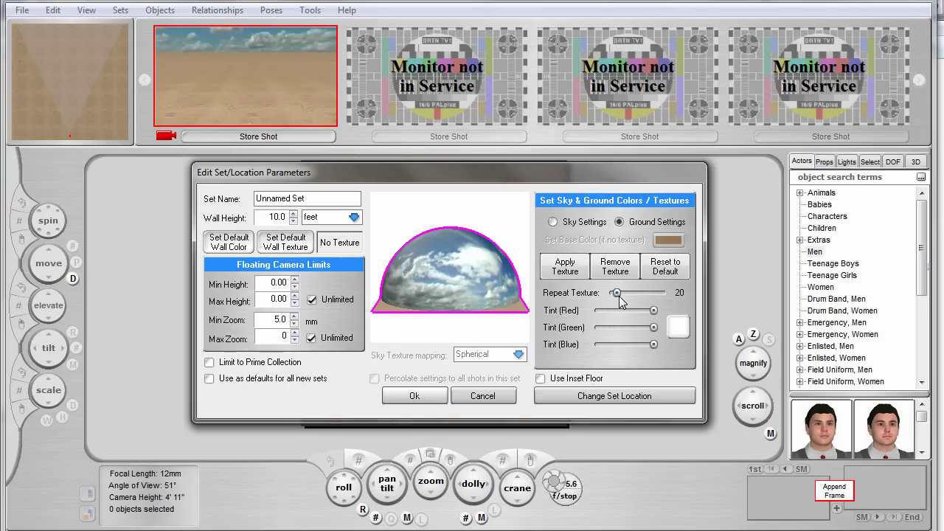
pyautogui.moveTo(619, 298); pyautogui.dragTo(622, 298)
pyautogui.scroll(-4, 628, 293)
pyautogui.click(442, 394)
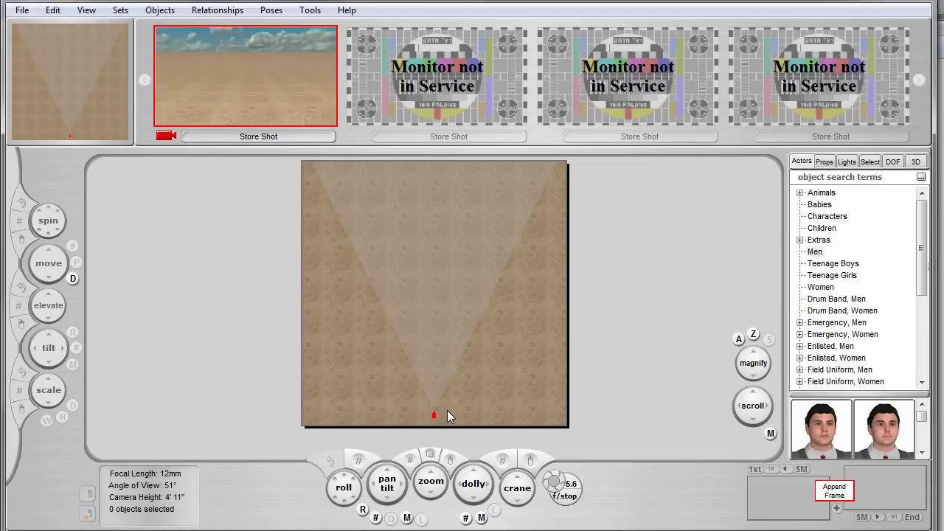
# Review the stored shots: desert view, gunman close-up, two men by the car, and the bald man.
pyautogui.click(248, 59)
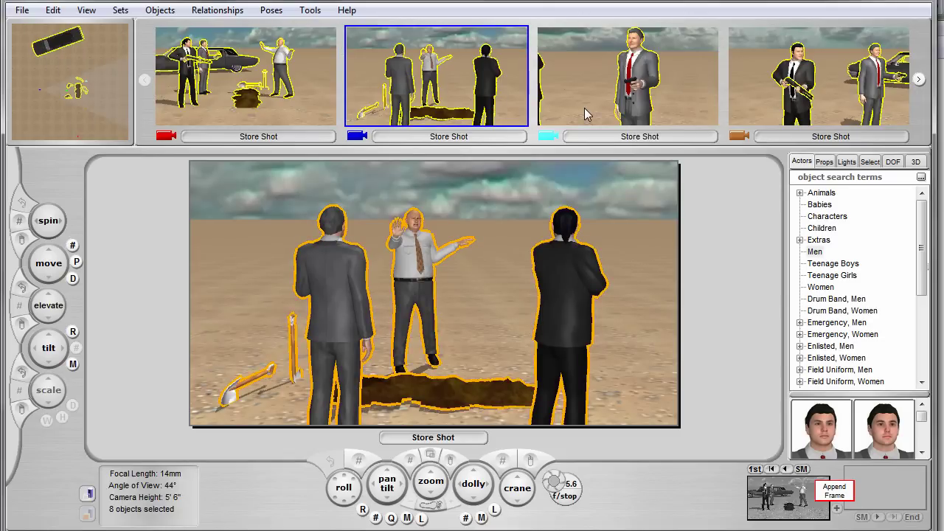
pyautogui.click(584, 107)
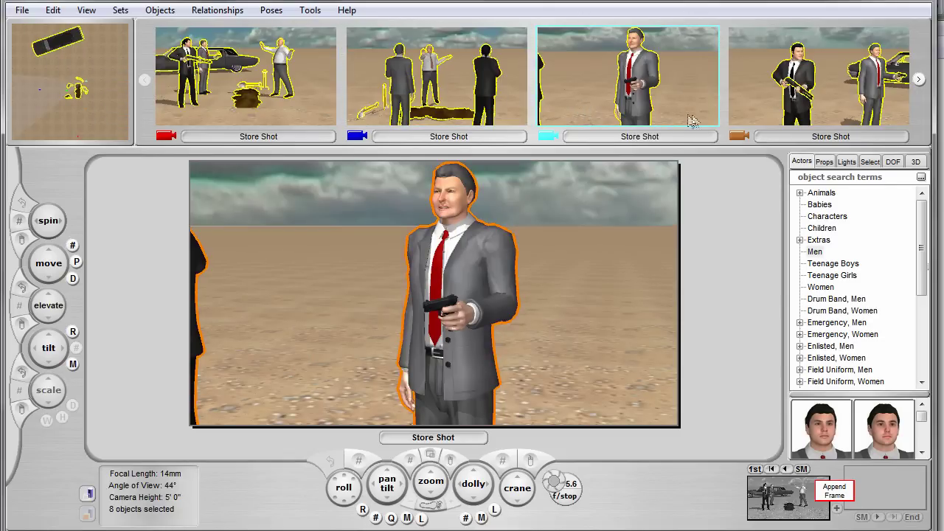
pyautogui.click(739, 108)
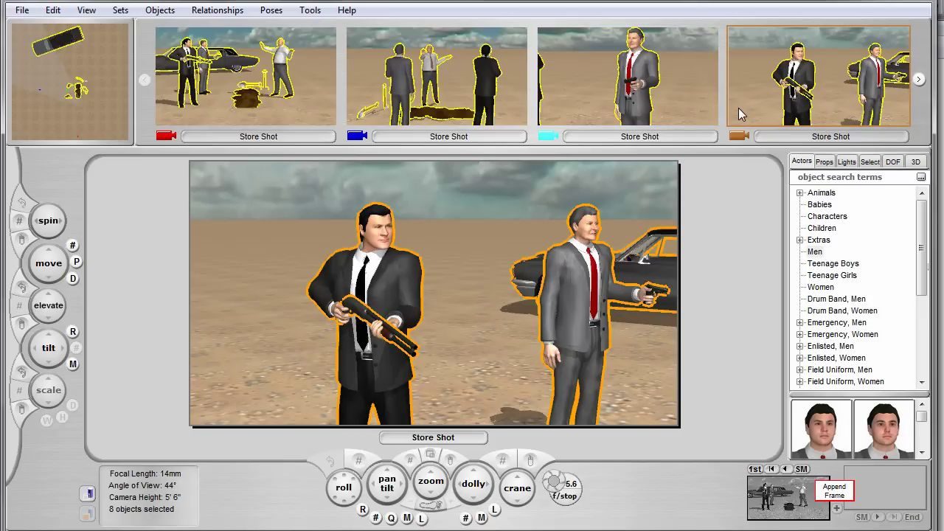
pyautogui.click(919, 79)
pyautogui.click(896, 92)
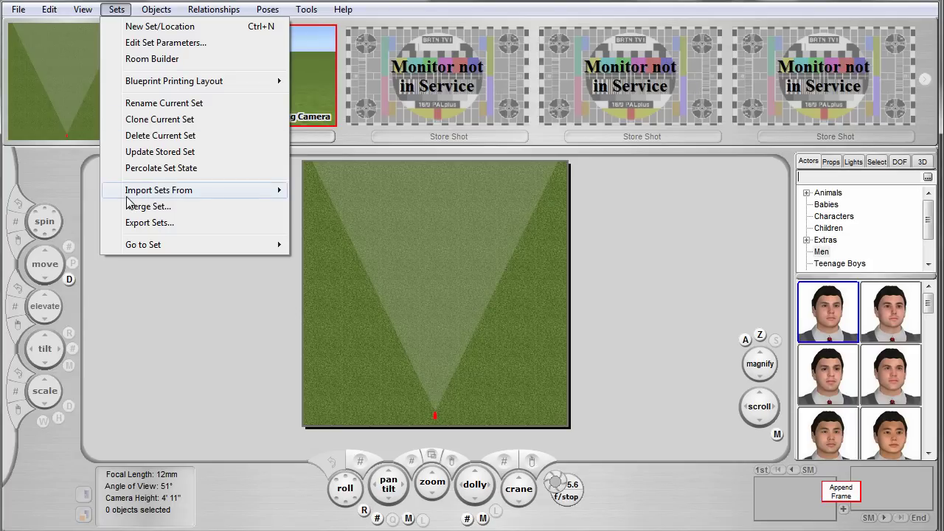
# Import sets from a Previz Project/Set Collection, opening the Office.set file.
pyautogui.moveTo(129, 193)
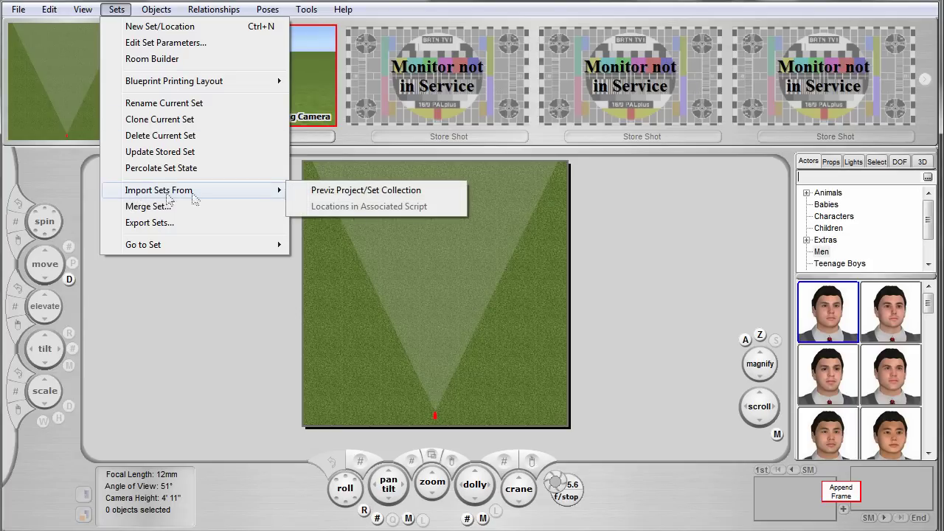
pyautogui.click(321, 193)
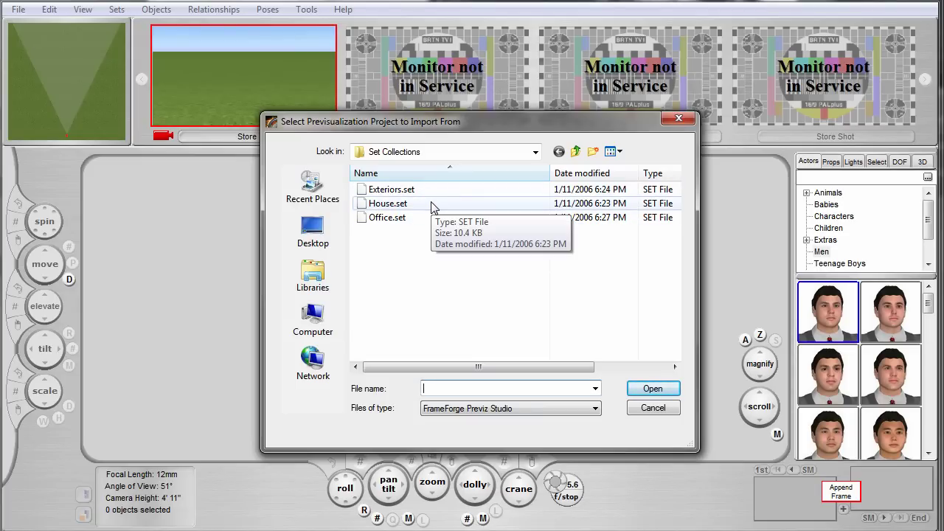
pyautogui.doubleClick(428, 218)
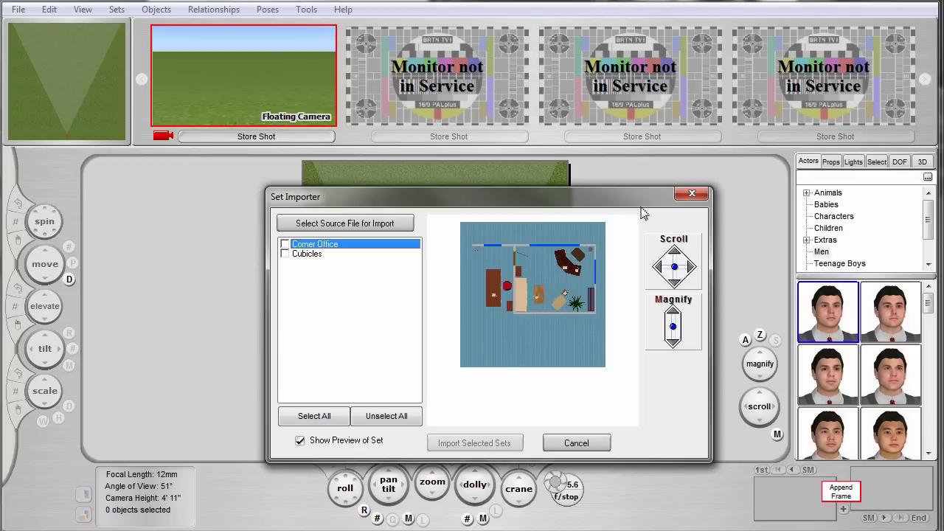
# Zoom in and out on the layout preview, then import the Corner Office and Cubicles sets.
pyautogui.moveTo(623, 193); pyautogui.dragTo(600, 177)
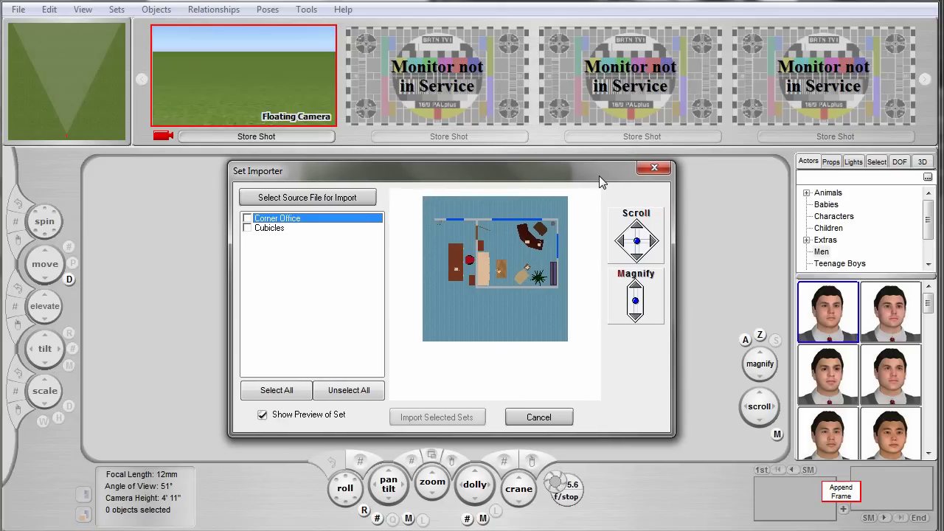
pyautogui.click(637, 289)
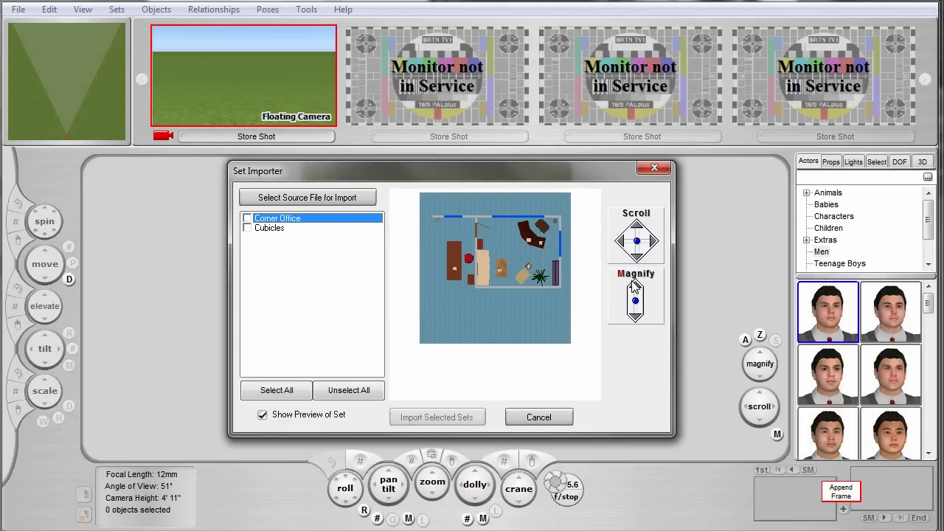
pyautogui.click(636, 288)
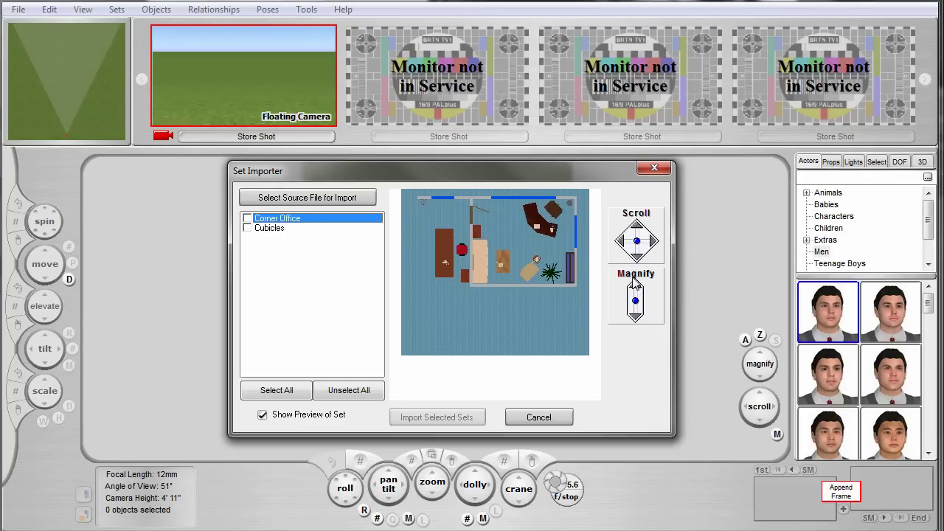
pyautogui.click(636, 318)
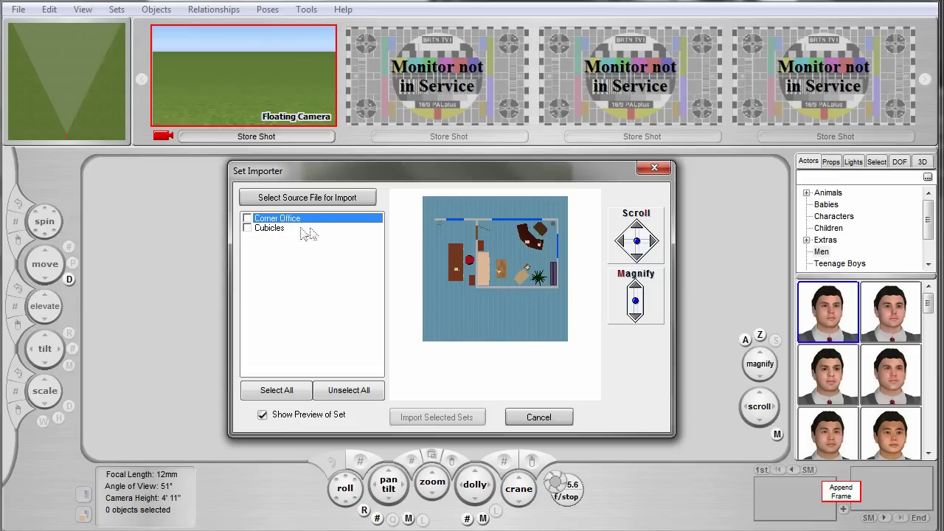
pyautogui.click(247, 218)
pyautogui.click(247, 228)
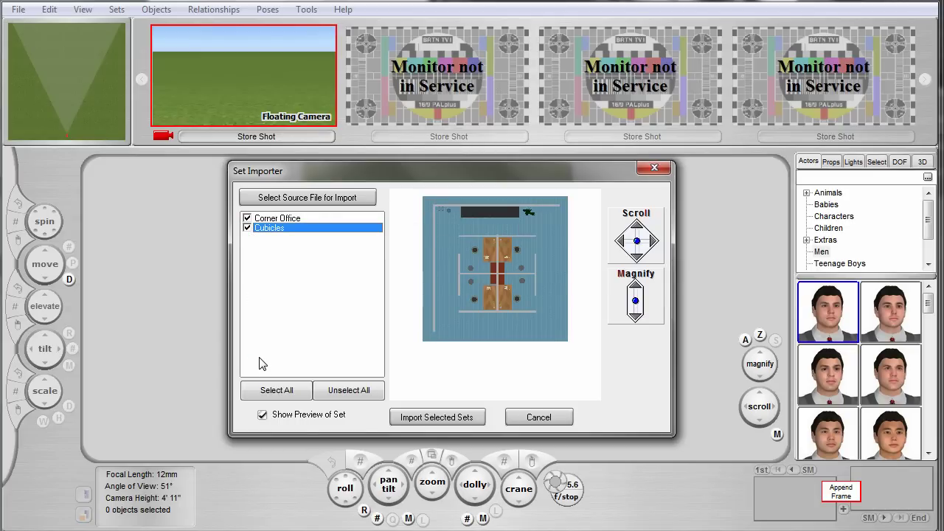
pyautogui.click(445, 424)
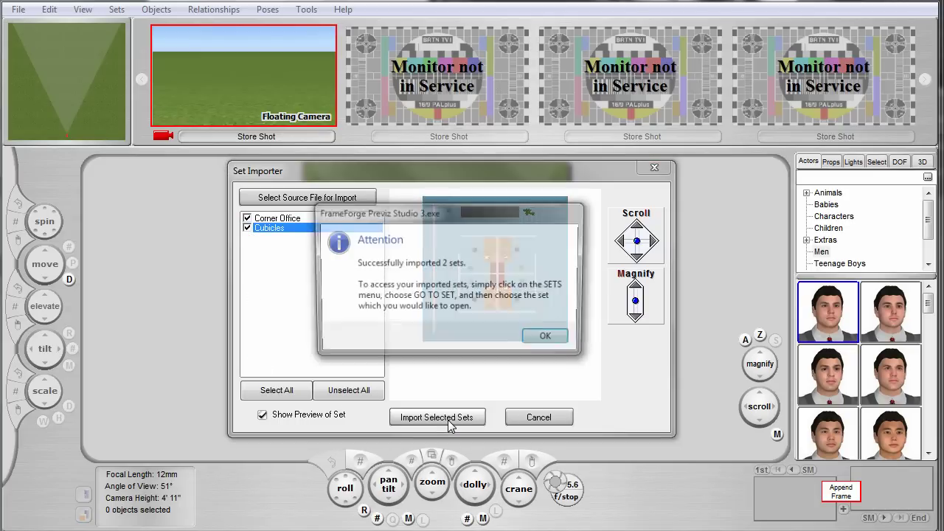
# Dismiss the import confirmation and switch to the Cubicles set.
pyautogui.click(551, 341)
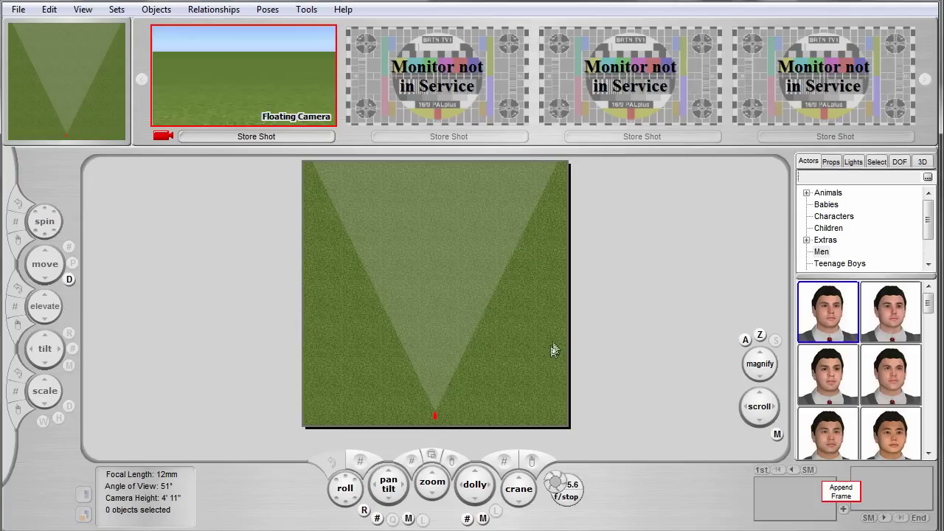
pyautogui.click(117, 9)
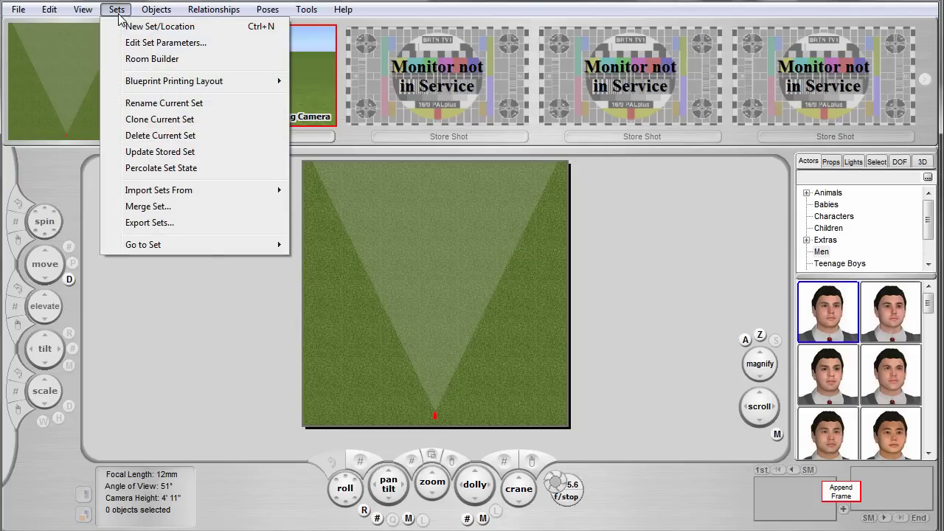
pyautogui.moveTo(215, 250)
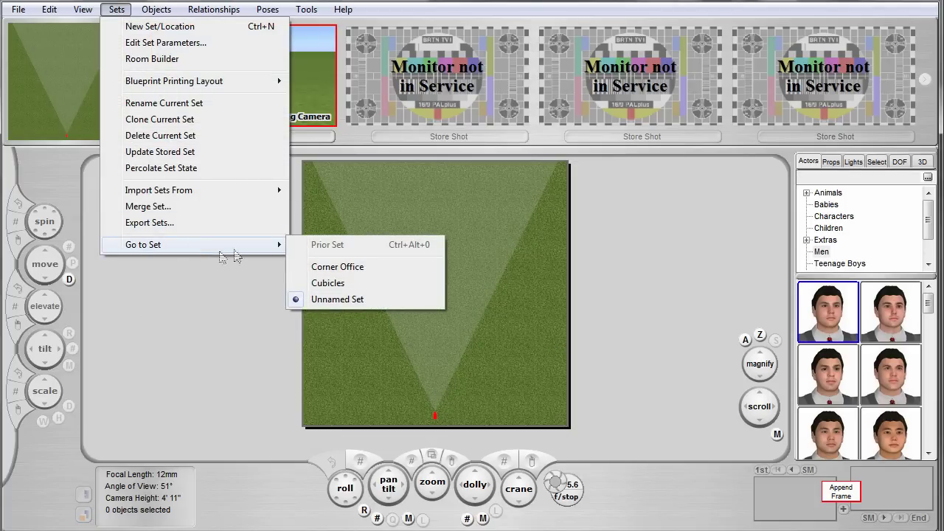
pyautogui.click(414, 284)
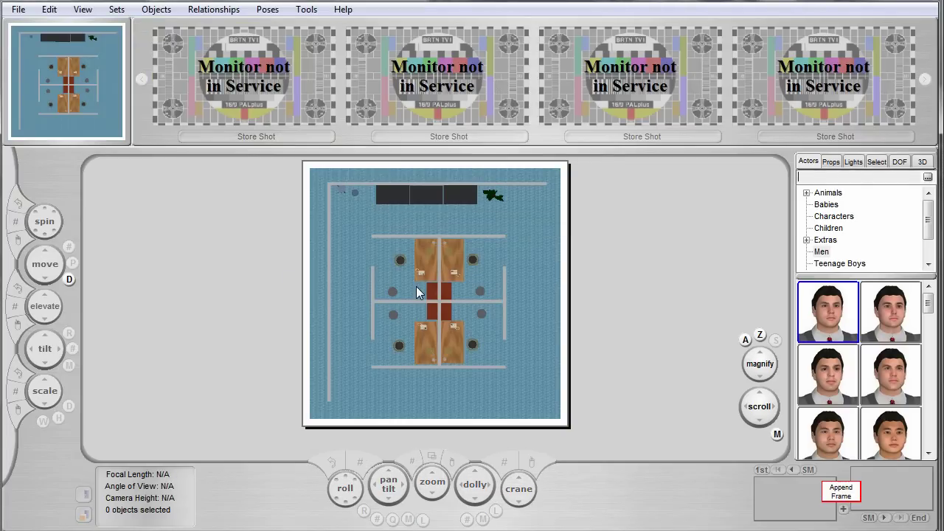
# Place a floating camera at the lower-right desk and a second, raised one below the cubicles.
pyautogui.click(459, 360)
pyautogui.doubleClick(550, 361)
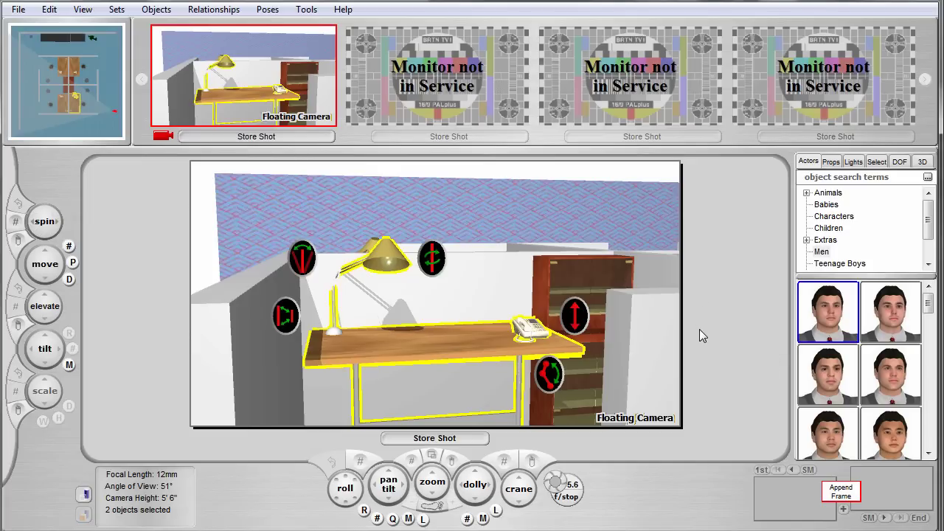
pyautogui.click(100, 133)
pyautogui.moveTo(760, 364); pyautogui.dragTo(760, 399)
pyautogui.doubleClick(438, 412)
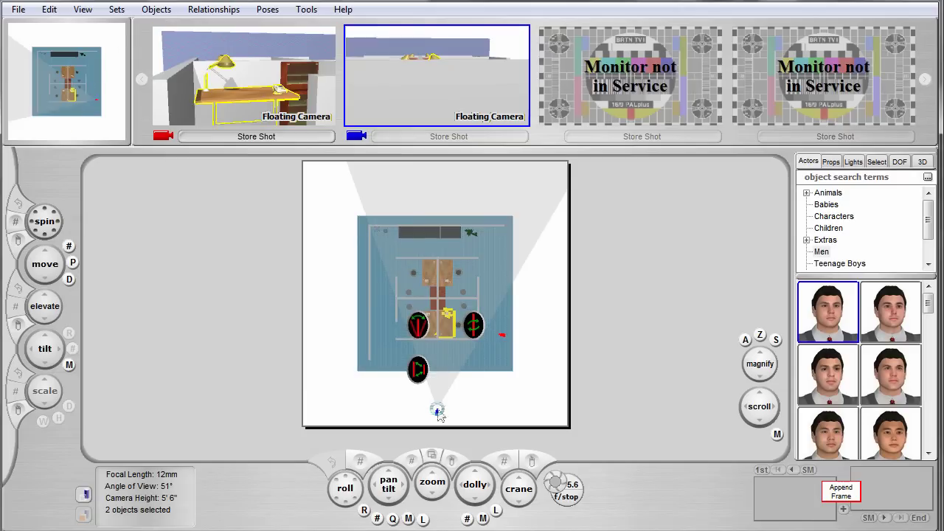
pyautogui.moveTo(521, 487); pyautogui.dragTo(524, 478)
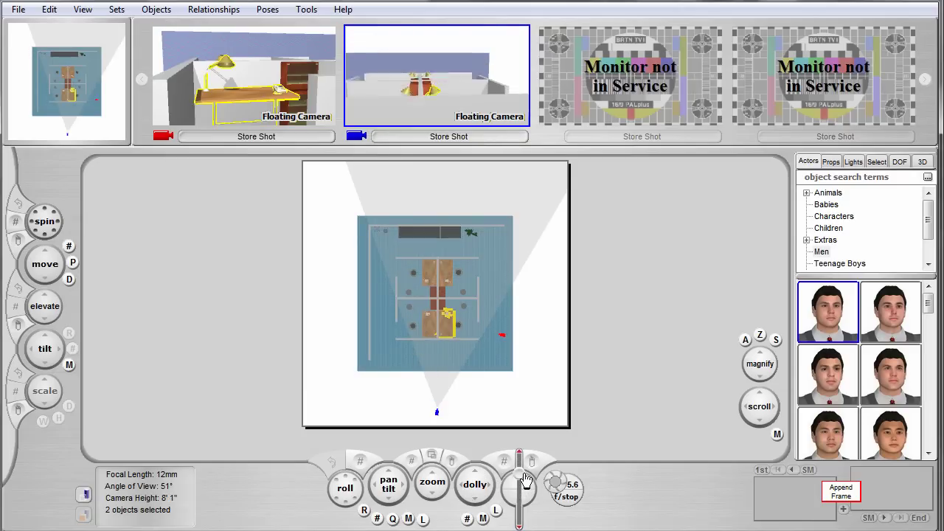